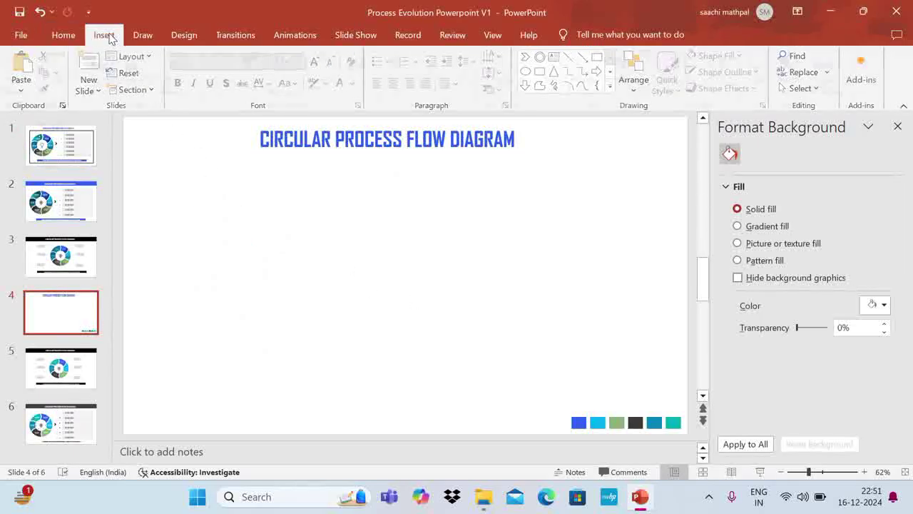
Draw a hollow circle (donut) on the slide's left and remove its outline
click(100, 33)
click(227, 84)
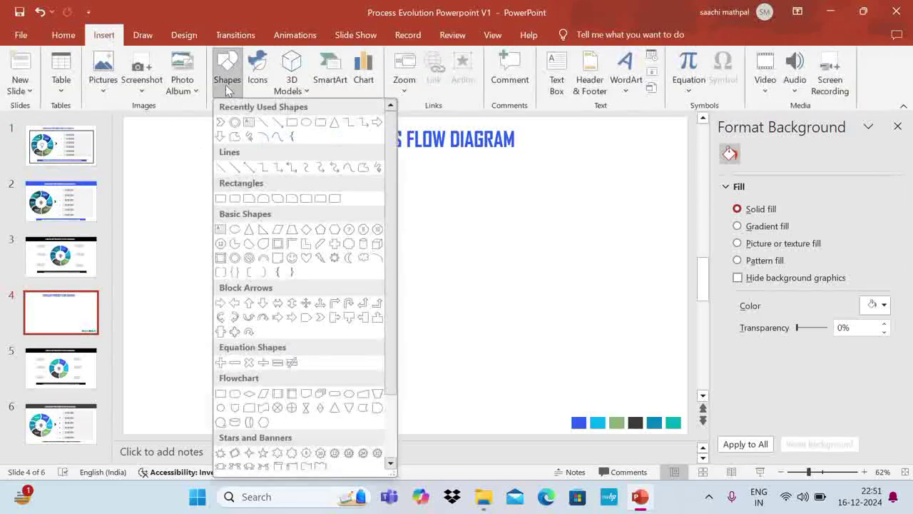
click(235, 259)
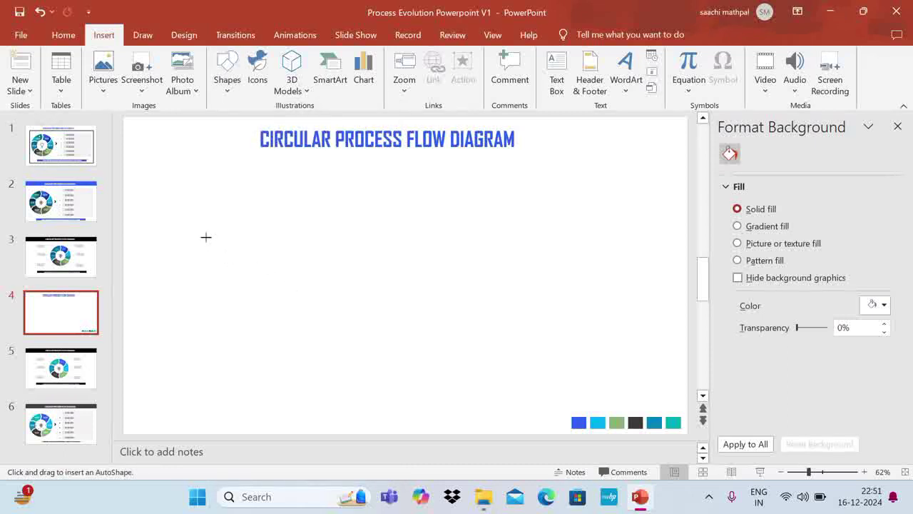
drag(189, 217, 318, 368)
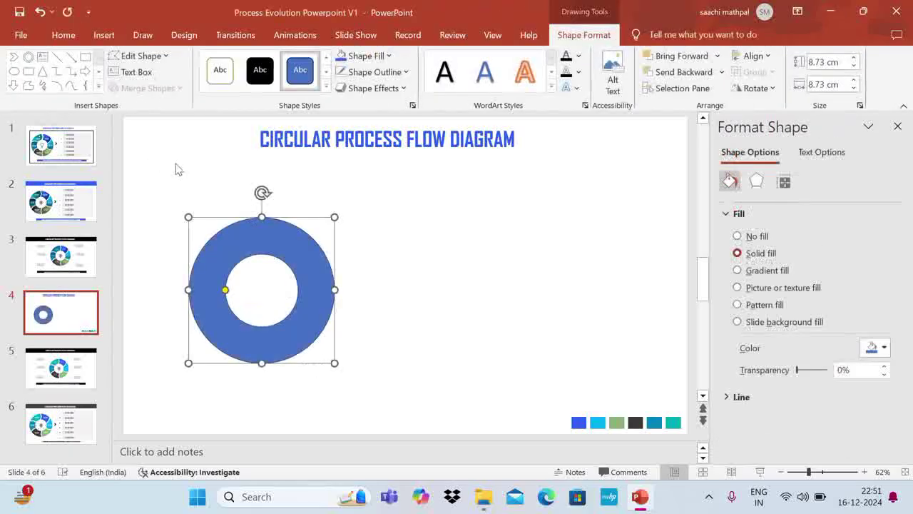
click(386, 72)
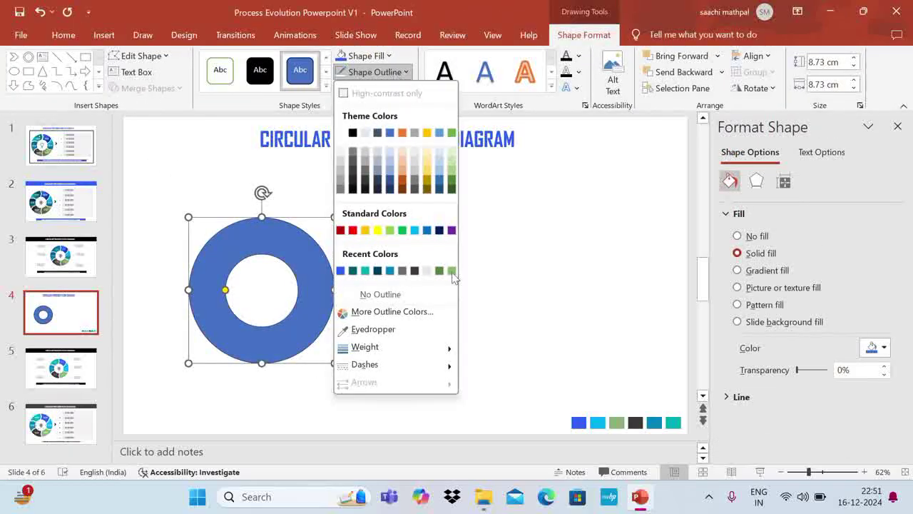
click(397, 298)
drag(285, 251, 264, 236)
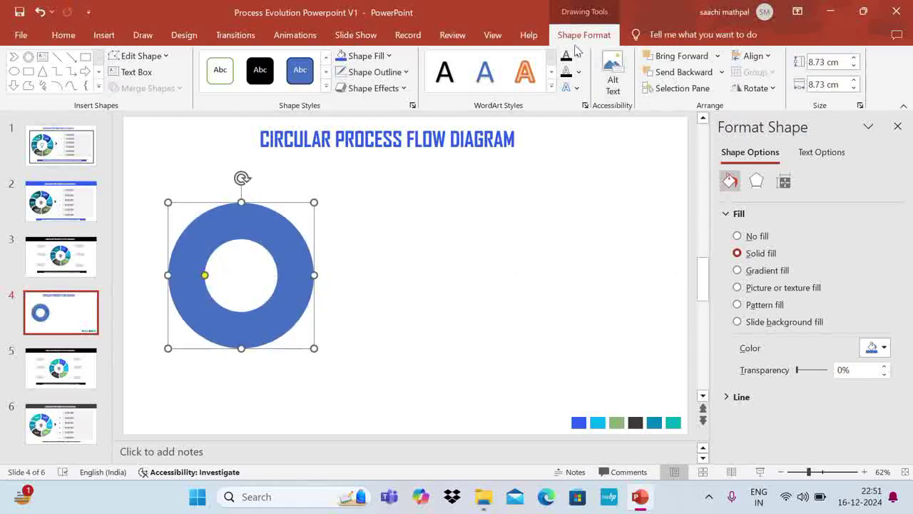
Size the donut to 11 cm by 11 cm and nudge it up and left
click(821, 62)
text(11)
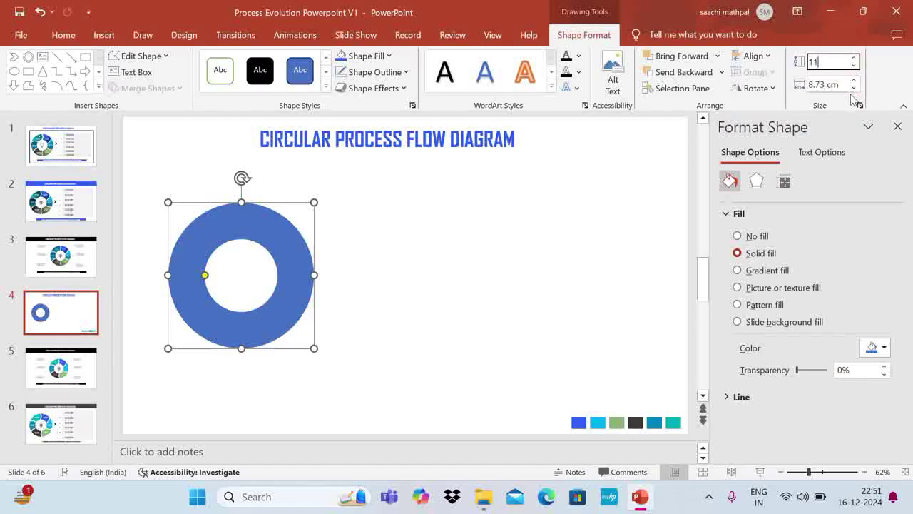
key(Tab)
text(11)
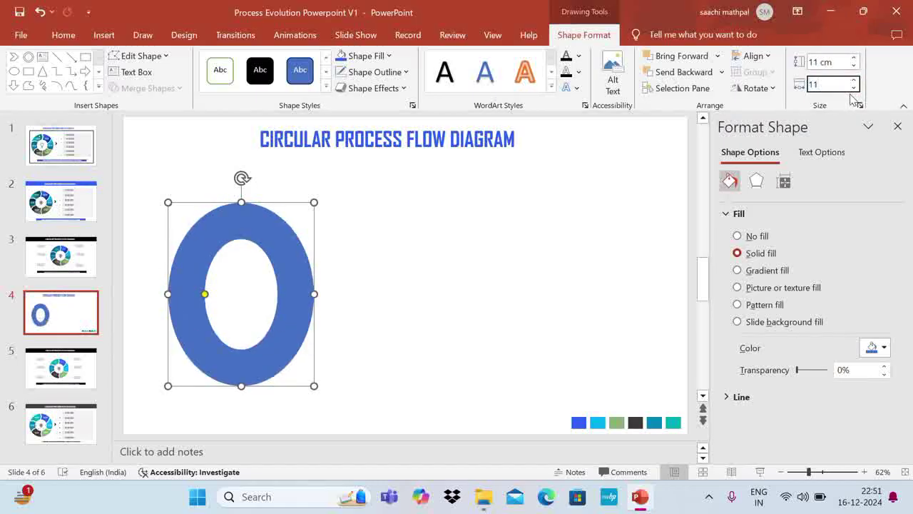
key(Return)
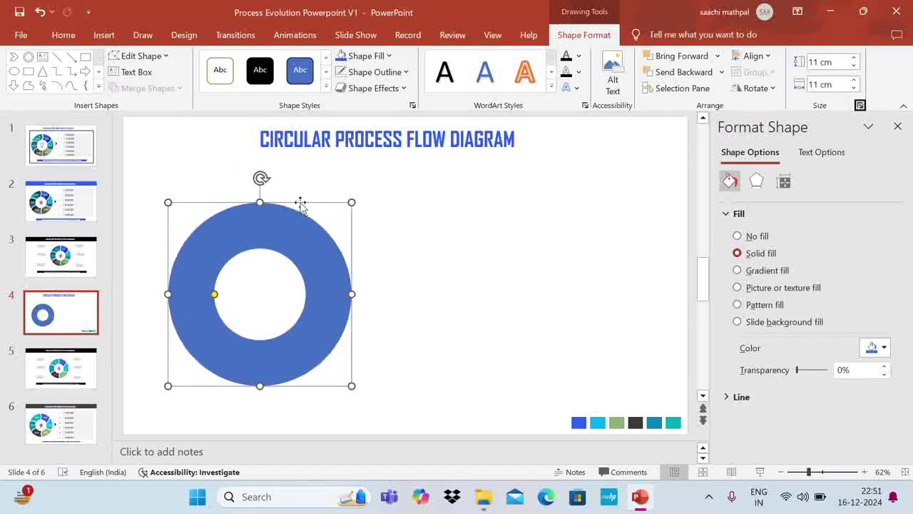
drag(300, 205, 290, 192)
click(104, 34)
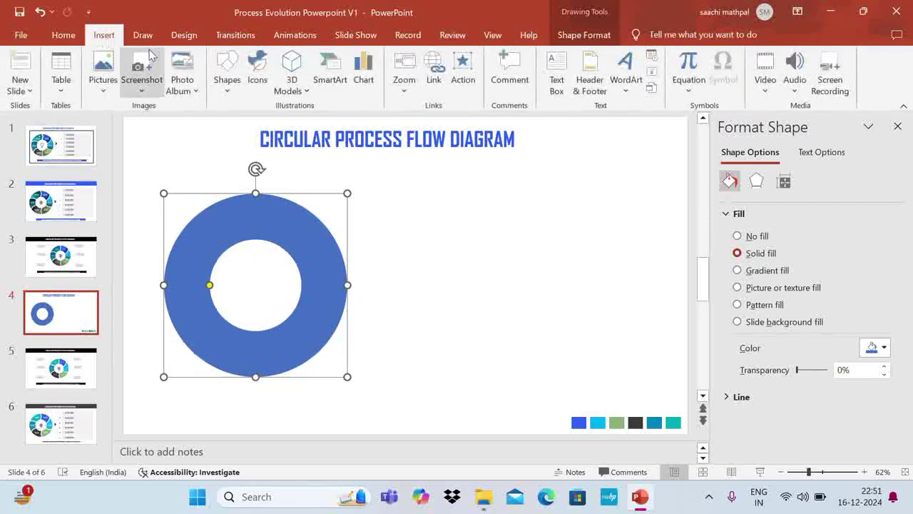
Draw a chevron right of the ring with no outline, narrow it to a 3.62 × 0.71 cm bar, fill orange
click(228, 79)
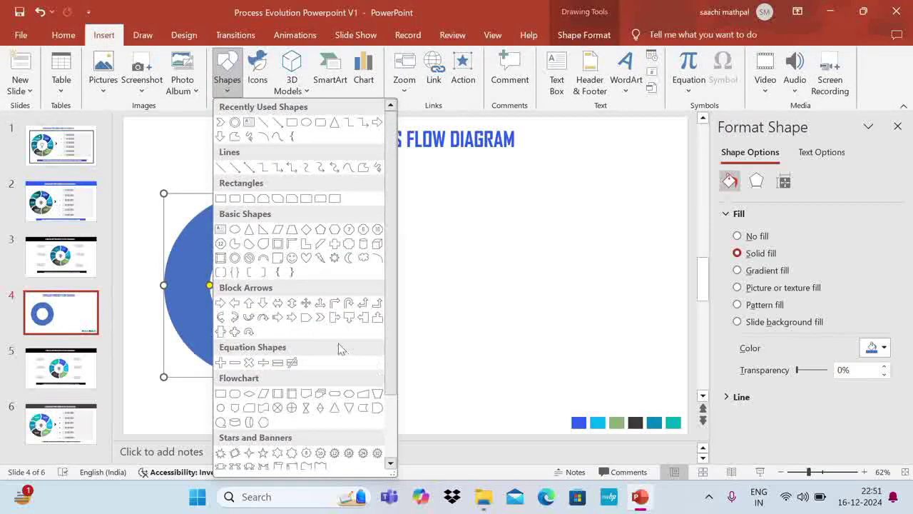
click(320, 318)
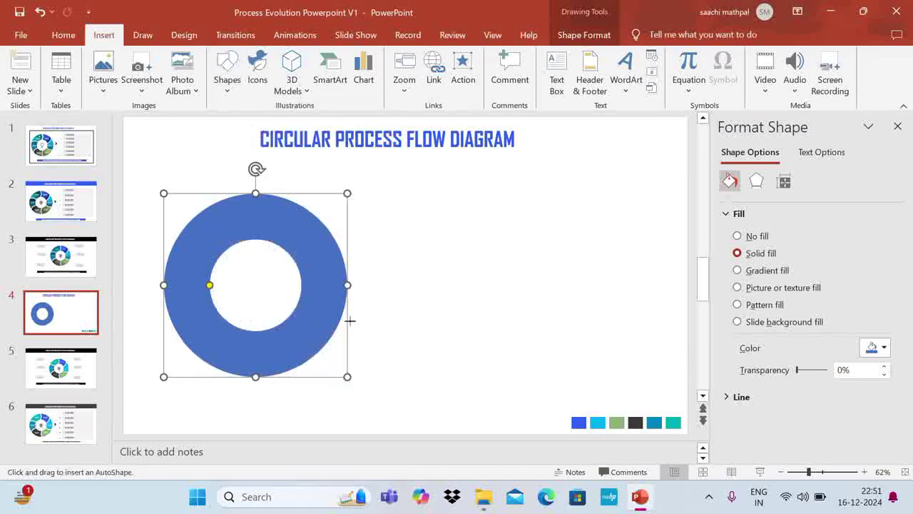
drag(467, 230, 509, 271)
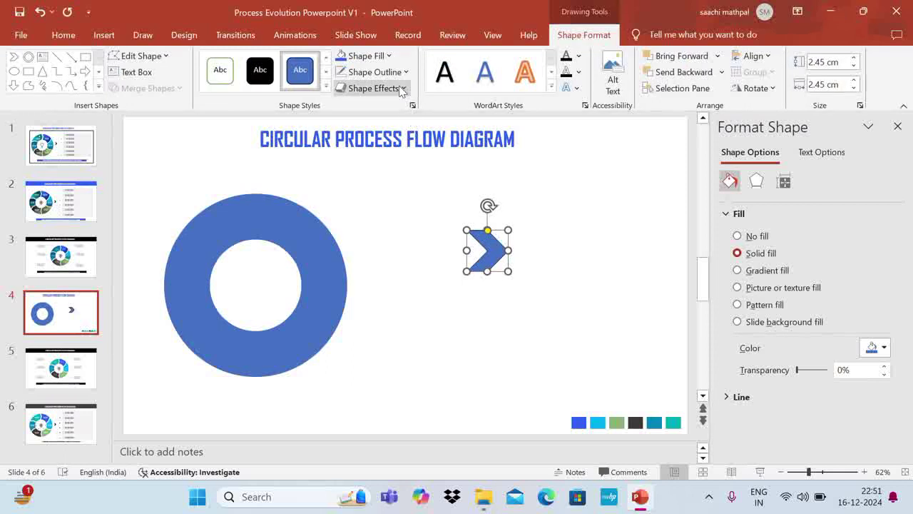
click(373, 71)
click(381, 294)
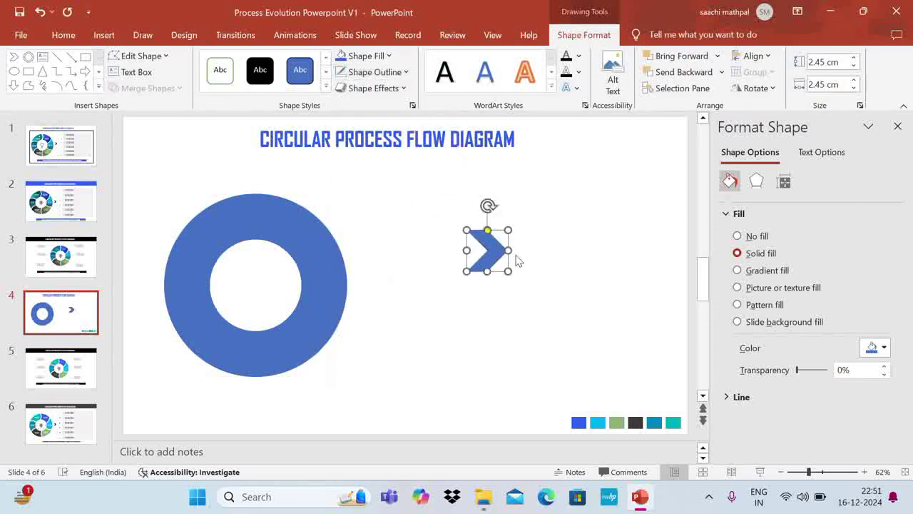
drag(503, 248, 478, 291)
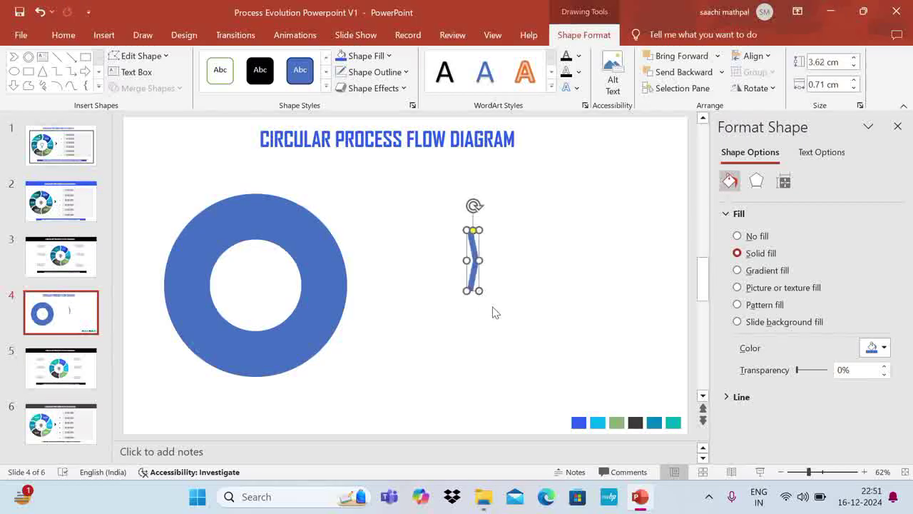
click(375, 56)
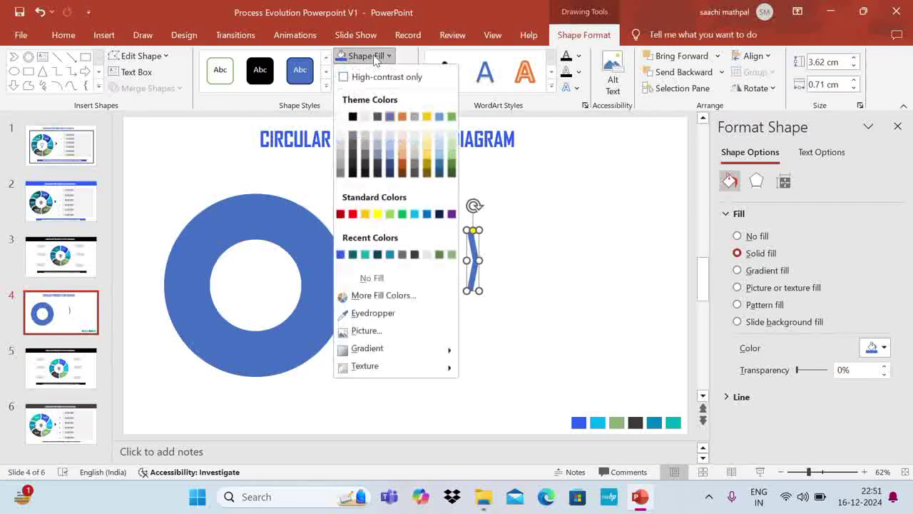
click(403, 118)
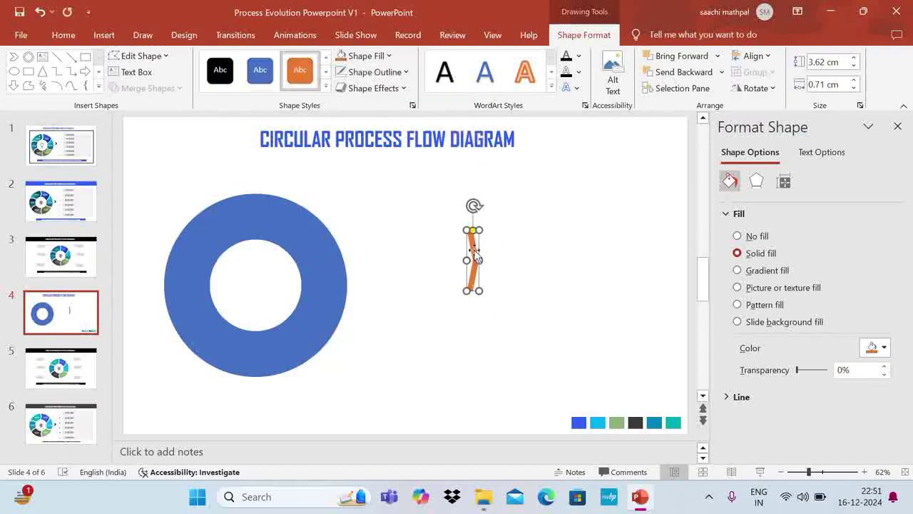
Place the orange bar on the ring's top and a horizontally flipped duplicate at the bottom
drag(473, 248, 262, 205)
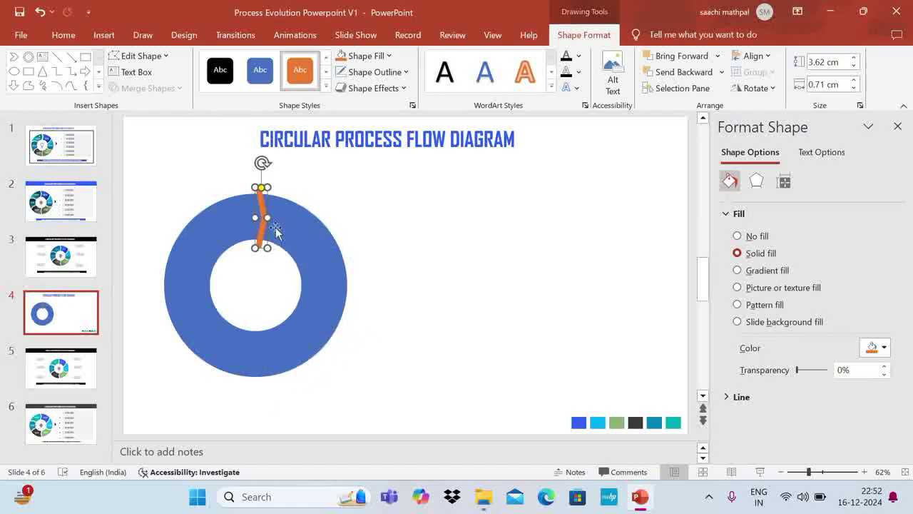
key(ctrl+d)
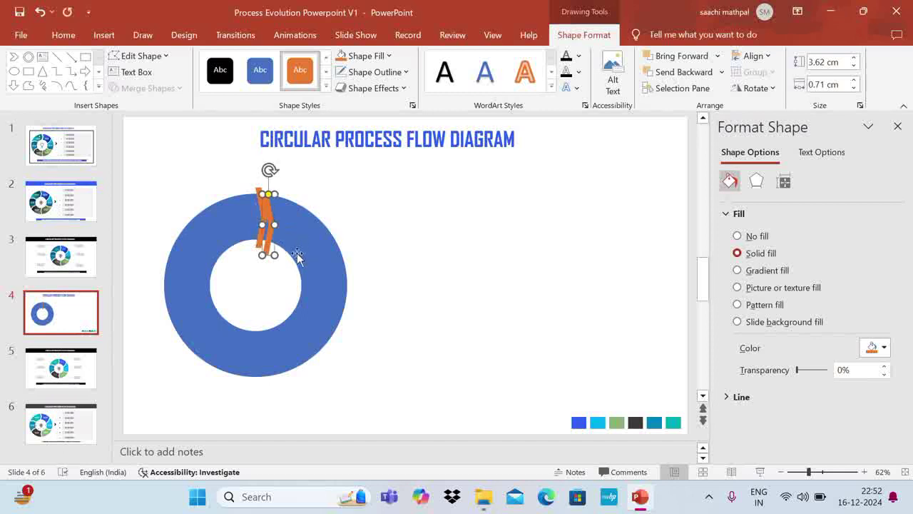
drag(271, 220, 257, 342)
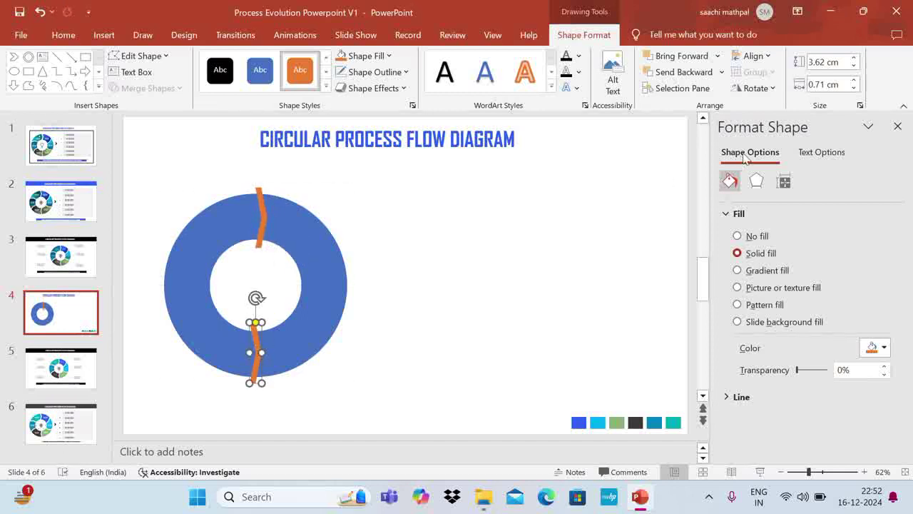
click(757, 87)
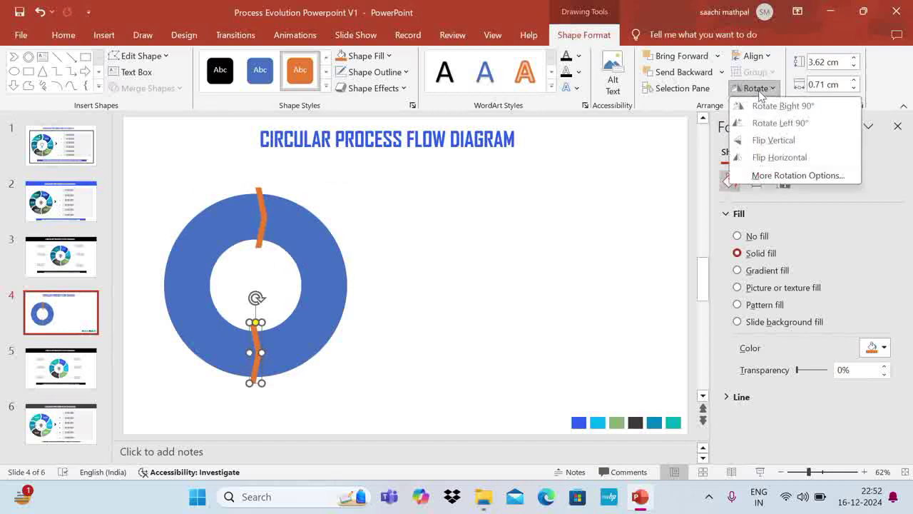
click(792, 157)
Copy the top bar to the ring's upper right and tilt it diagonally
click(261, 209)
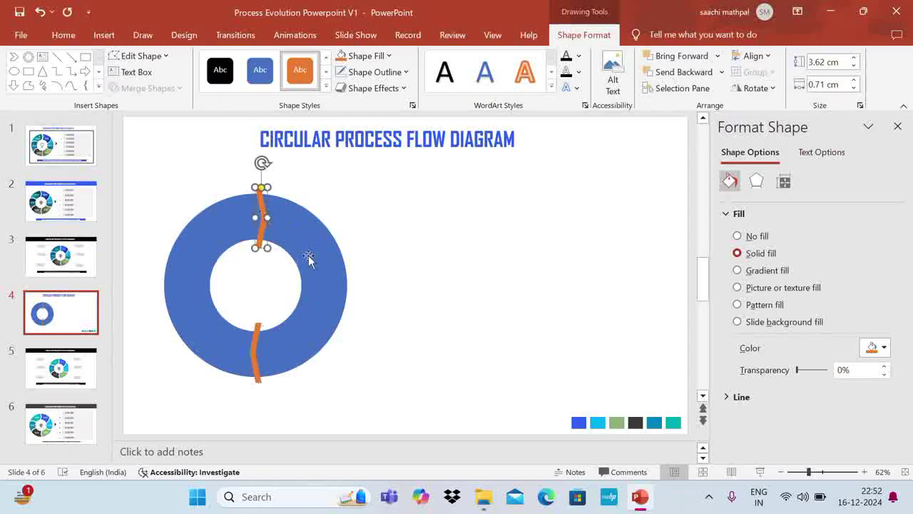
drag(263, 207, 298, 232)
drag(301, 191, 322, 243)
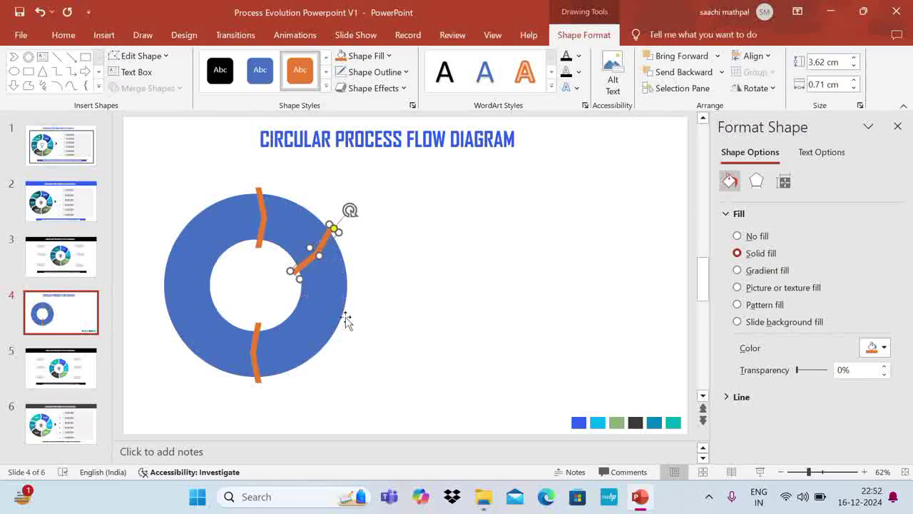
Duplicate the diagonal bar and rotate it into place on the ring's lower-right edge
key(ctrl+d)
drag(378, 282, 332, 318)
drag(359, 283, 394, 344)
drag(335, 324, 329, 323)
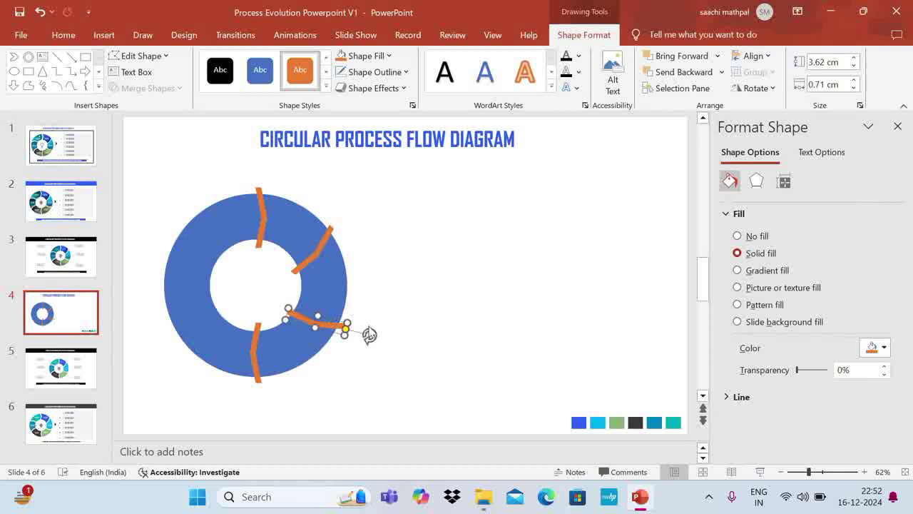
Adjust the upper-right bar's position and angle so it fits the ring
click(323, 243)
drag(350, 209, 349, 206)
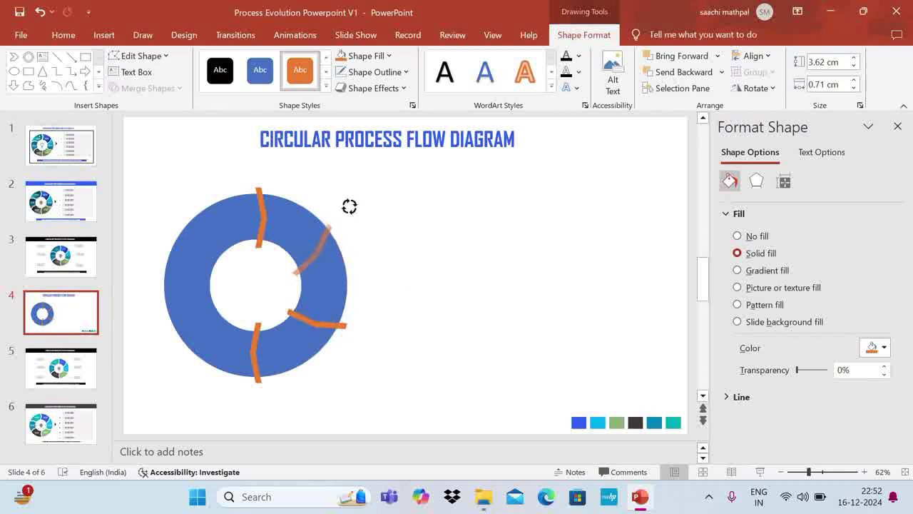
drag(319, 241, 326, 237)
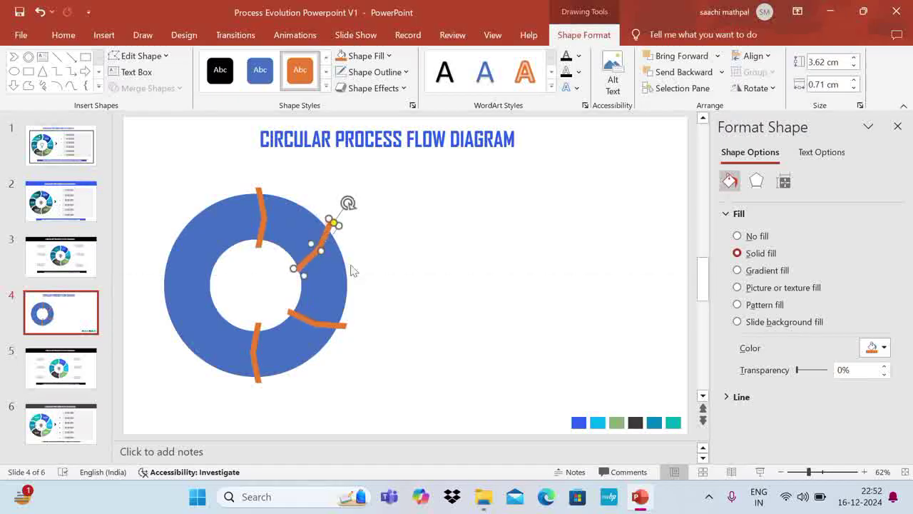
key(Down)
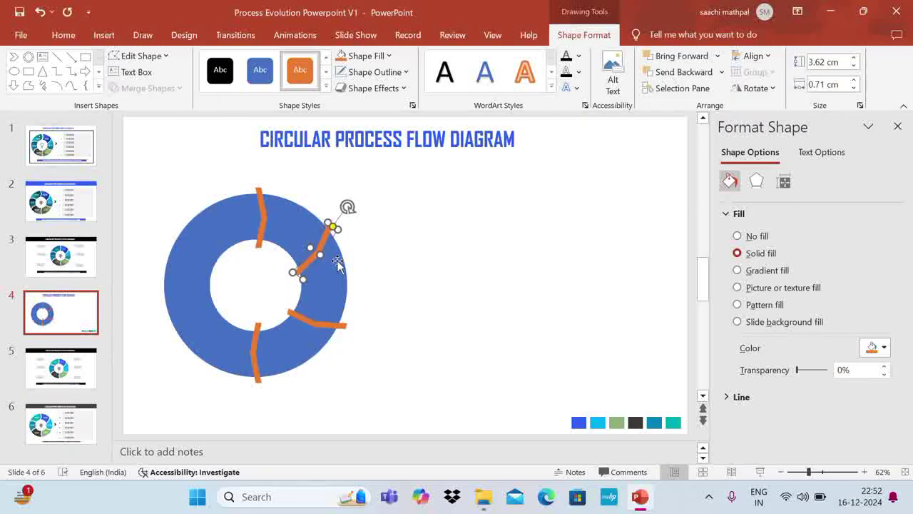
key(Down)
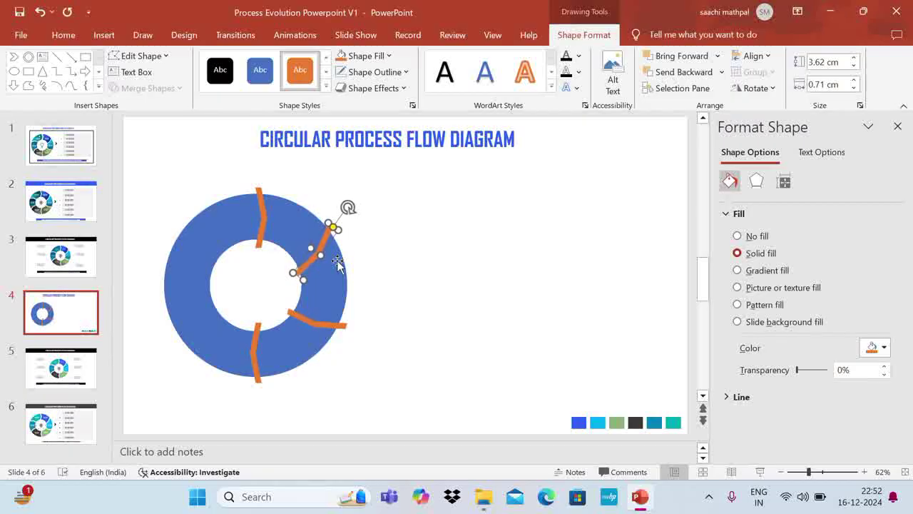
click(404, 288)
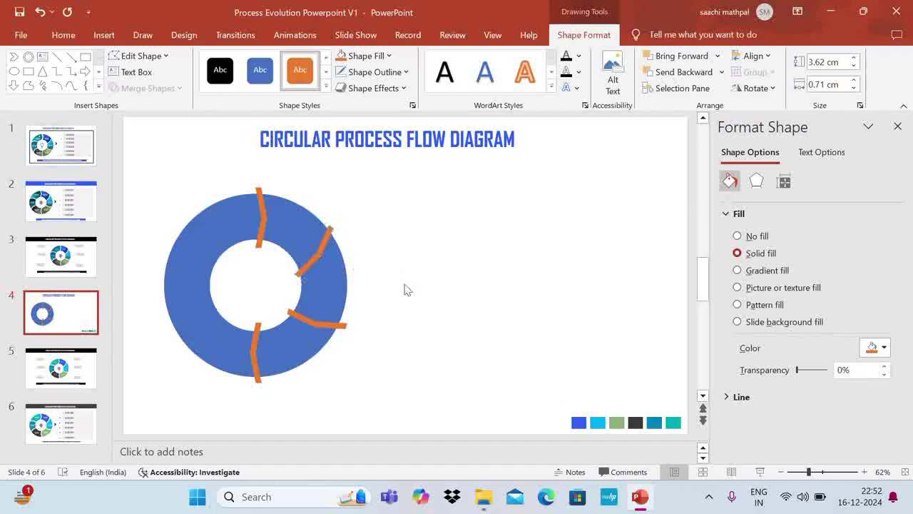
click(331, 242)
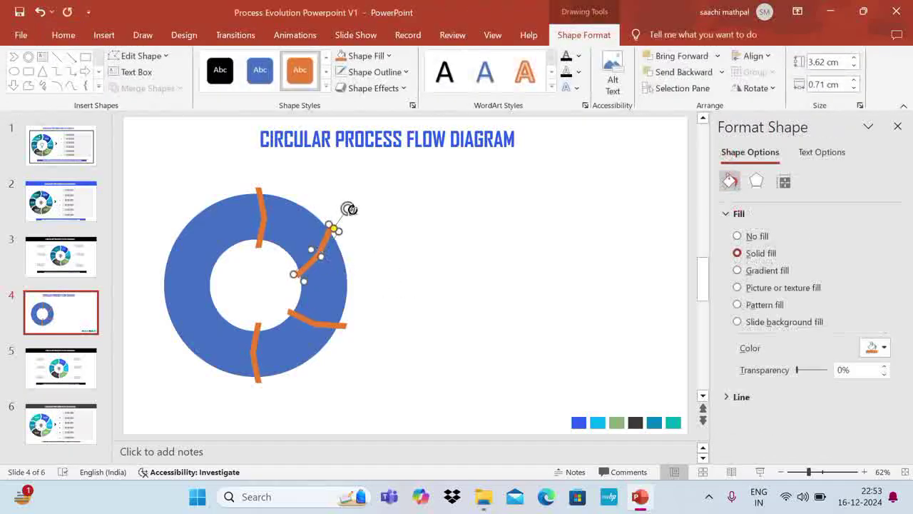
drag(347, 209, 360, 216)
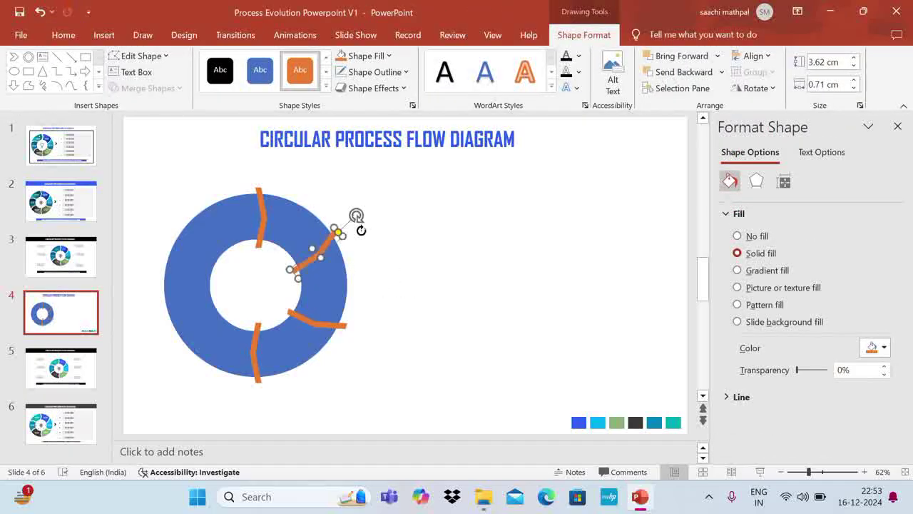
Add diagonal divider bars on the ring's lower-left and upper-left sides
click(259, 361)
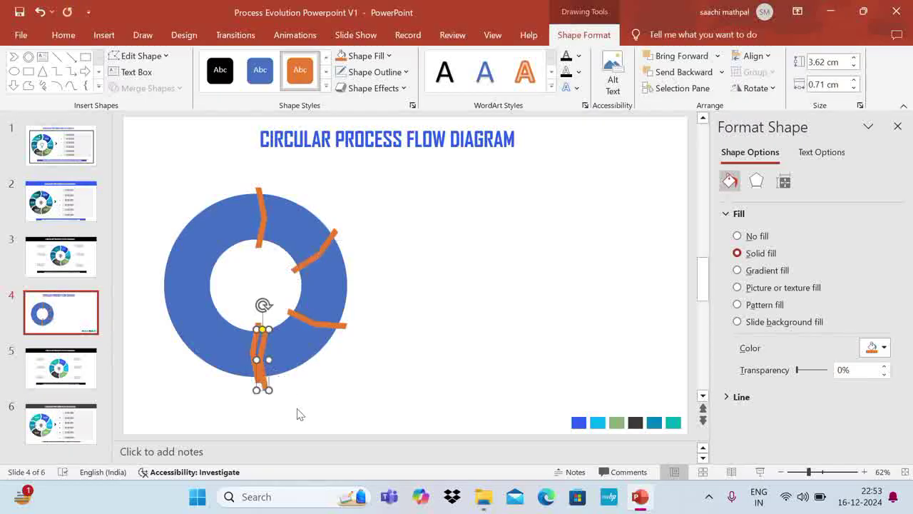
drag(260, 348, 190, 318)
drag(193, 277, 227, 288)
mouse_move(196, 326)
mouse_down()
mouse_move(206, 316)
mouse_move(194, 309)
mouse_up()
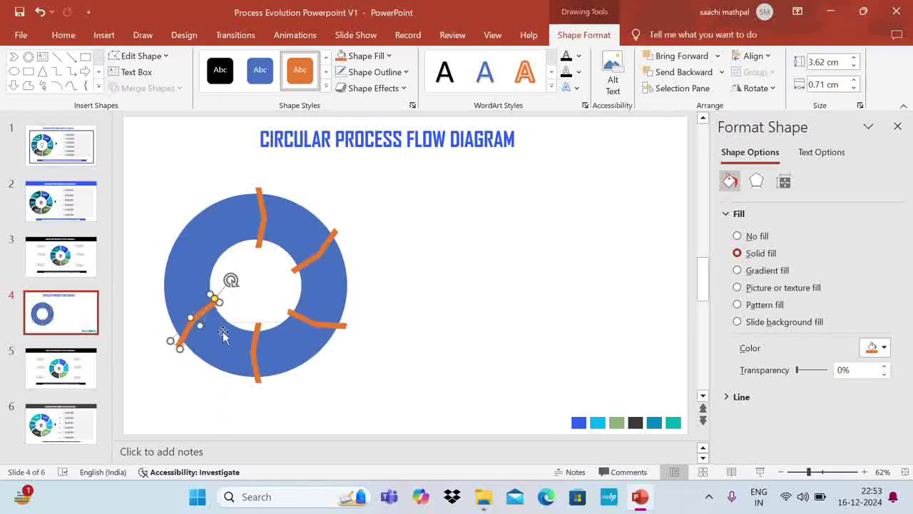
key(ctrl+v)
drag(152, 281, 210, 251)
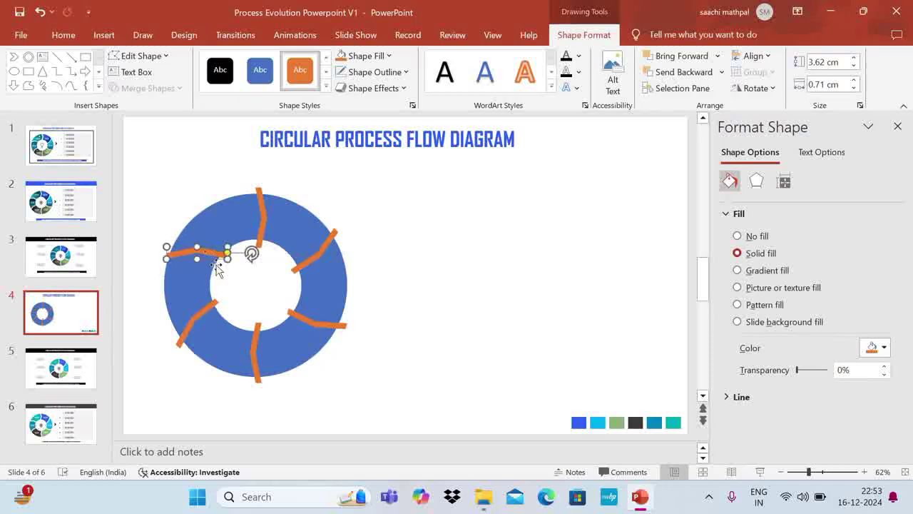
key(ctrl+Left)
key(ctrl+Left)
key(ctrl+Left)
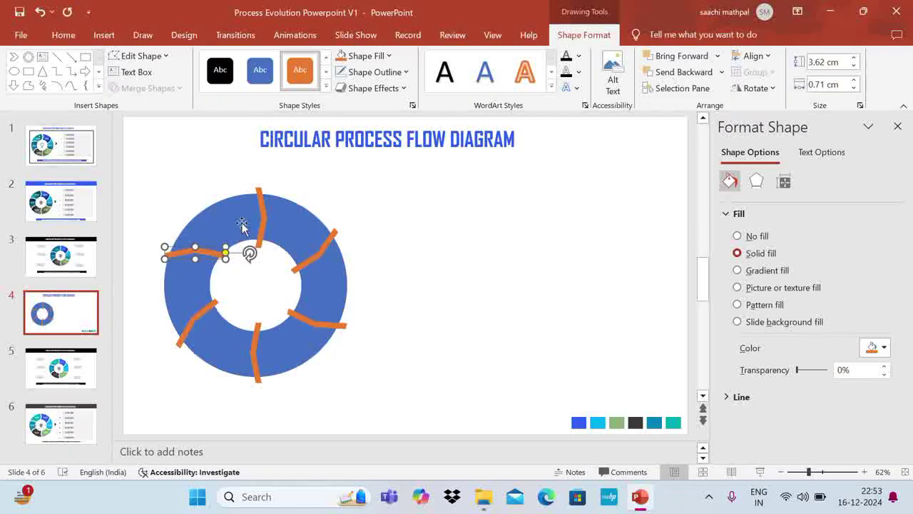
Nudge the top and bottom bars so all six dividers are evenly spaced
click(262, 207)
key(ctrl+Left)
key(ctrl+Left)
key(ctrl+Left)
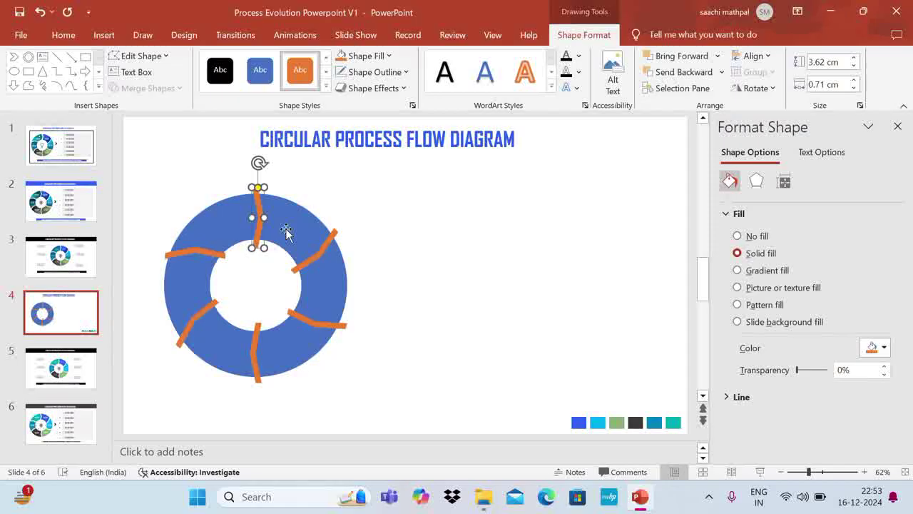
click(319, 251)
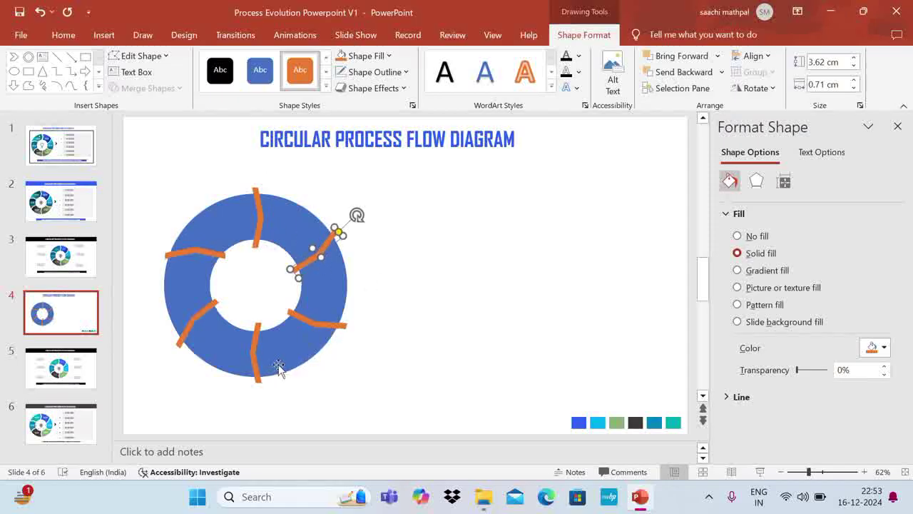
click(256, 350)
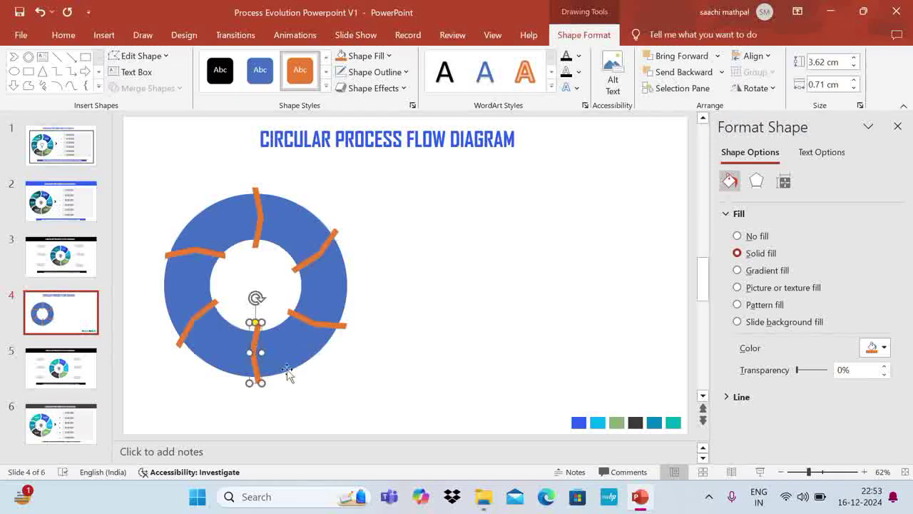
key(Right)
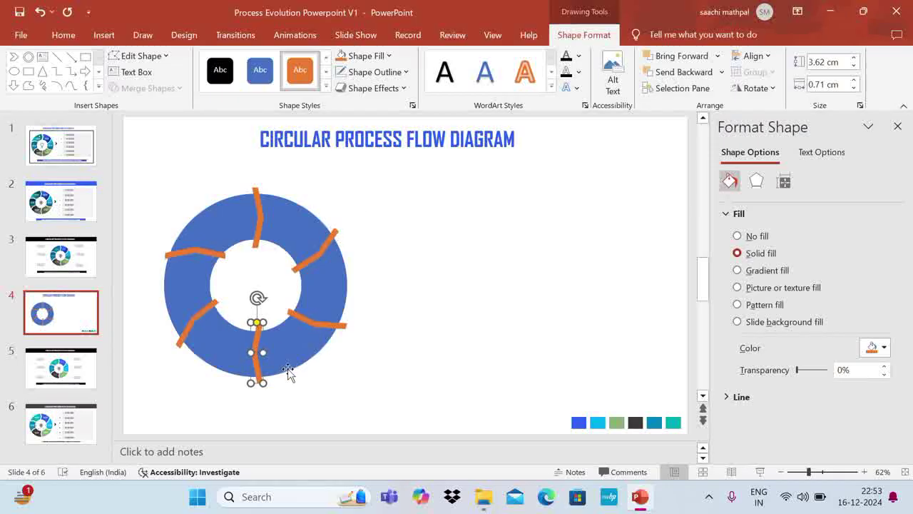
click(382, 398)
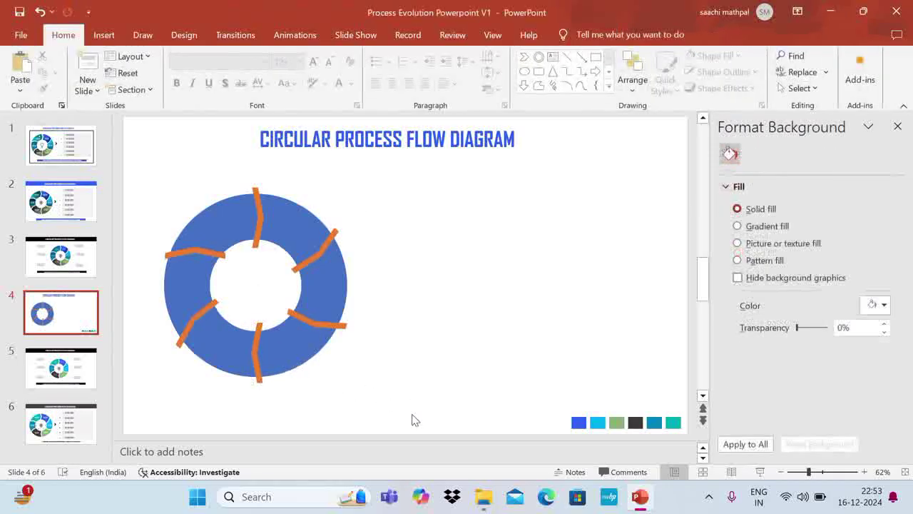
Select the ring and all six bars and apply Merge Shapes, undoing the Union result
drag(417, 419, 133, 155)
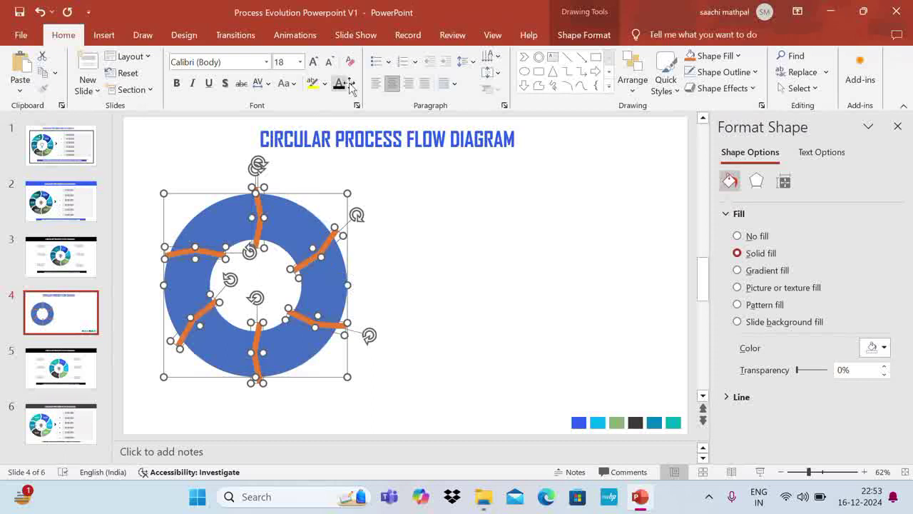
click(603, 37)
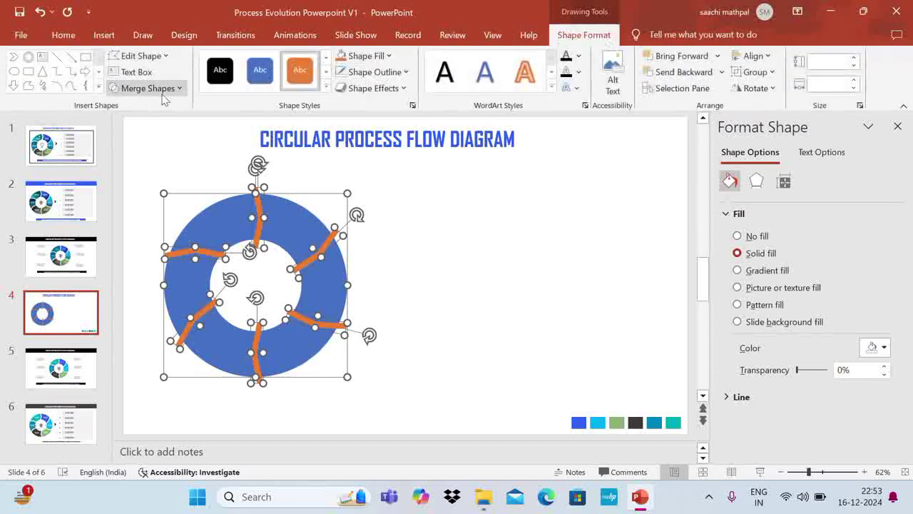
click(180, 88)
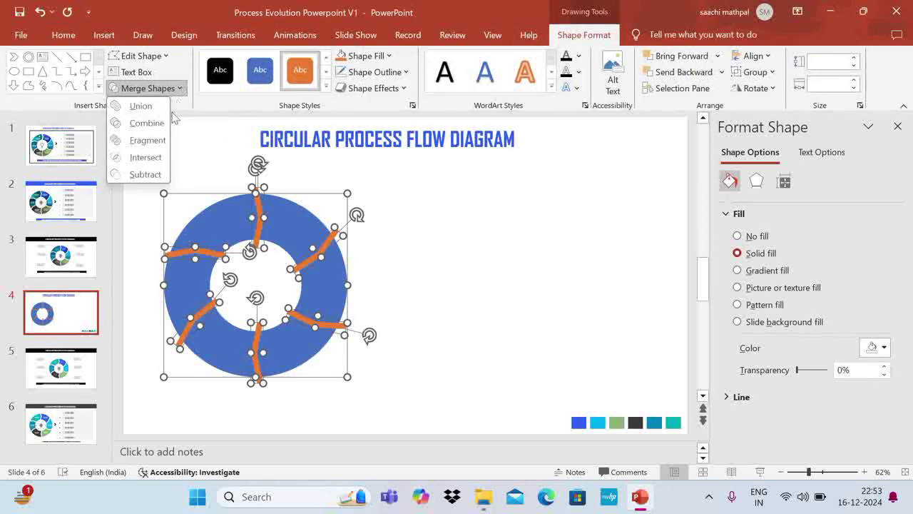
click(150, 155)
key(ctrl+z)
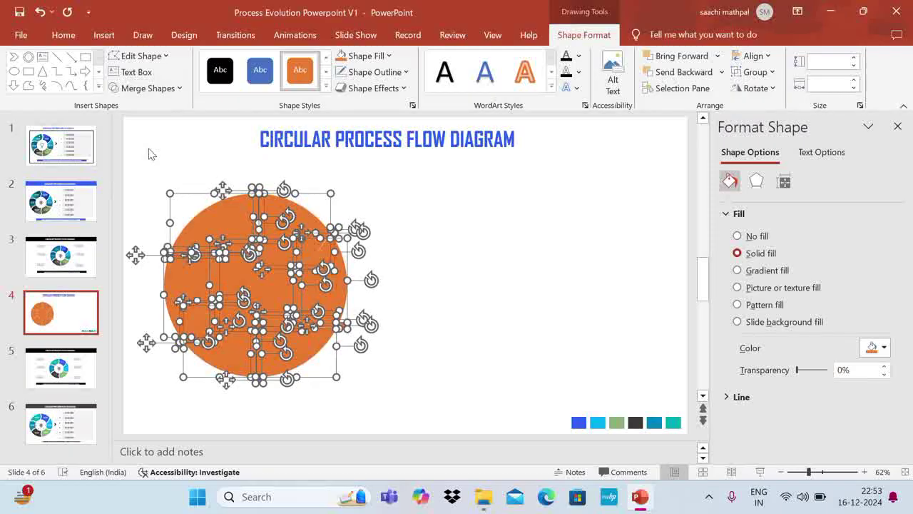
Fill all the resulting pieces with Gold yellow
click(385, 56)
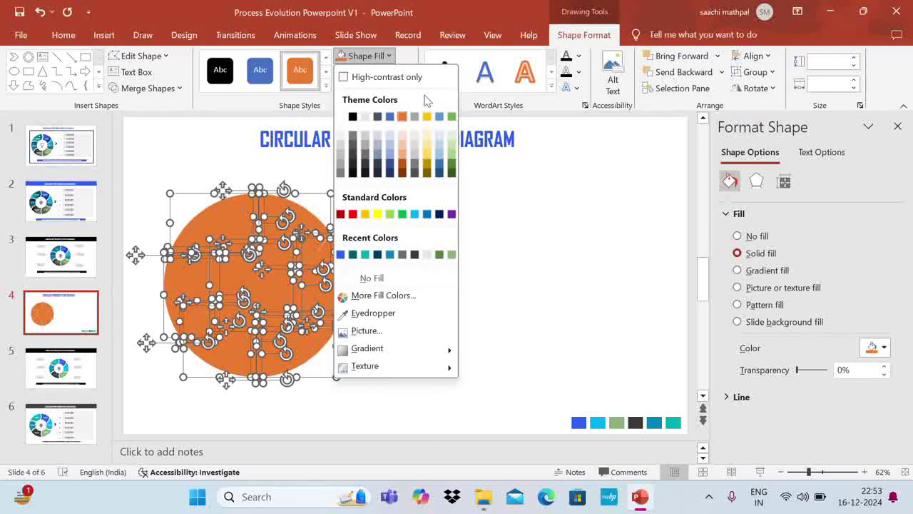
click(427, 117)
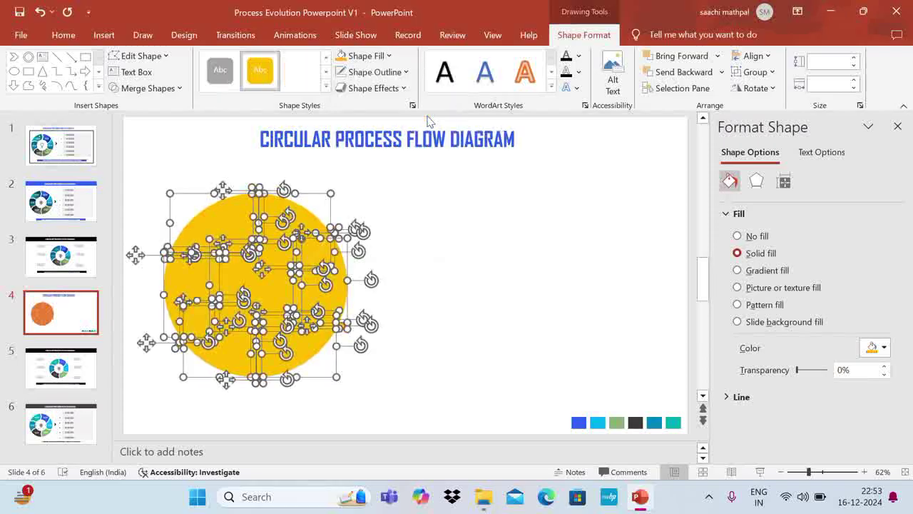
click(521, 237)
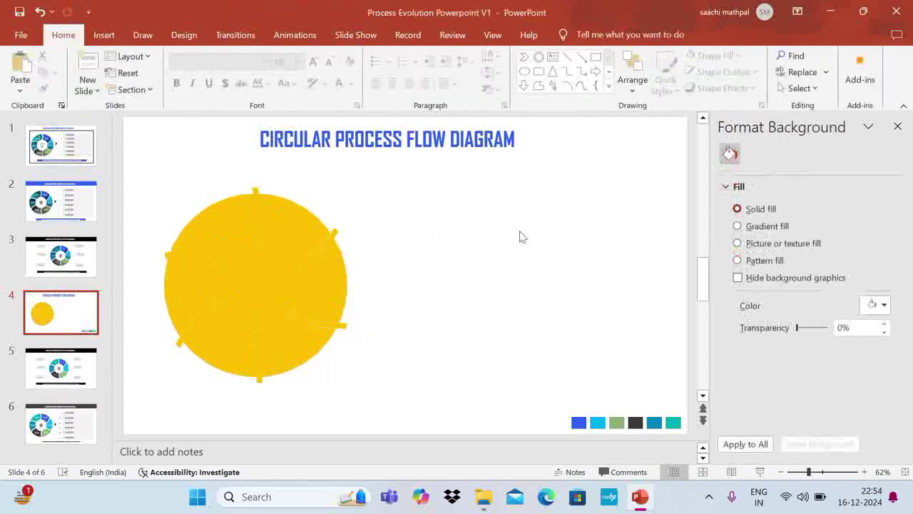
Delete the centre square to hollow out the yellow circle
click(258, 296)
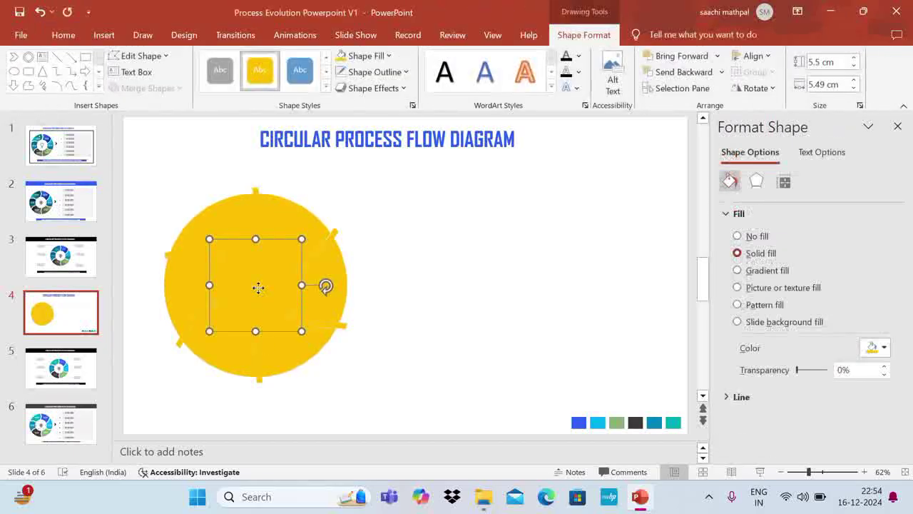
key(Home)
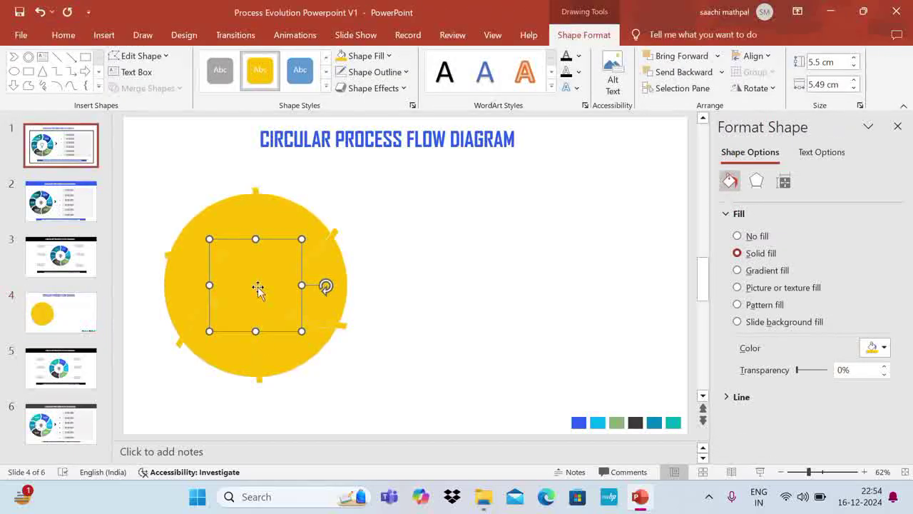
key(Delete)
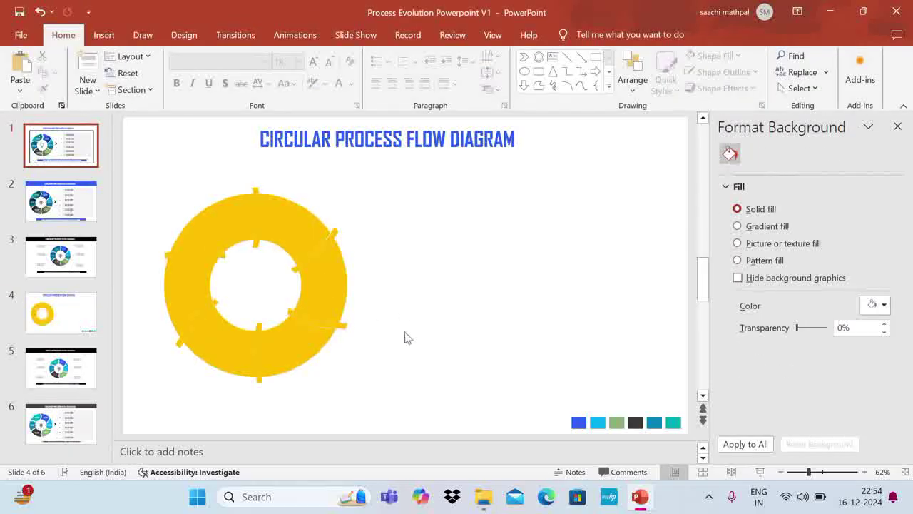
Delete the small joining fragments so white gaps separate the six ring segments
drag(414, 359, 262, 284)
key(Delete)
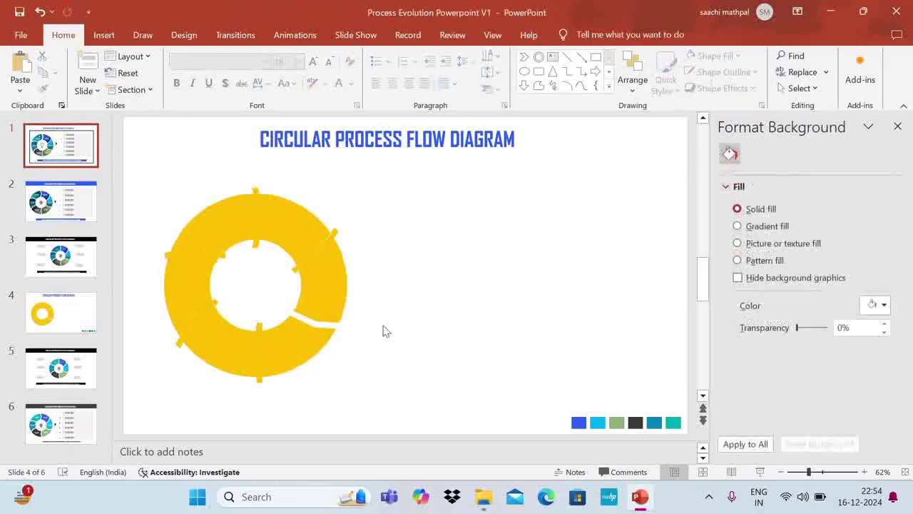
drag(305, 199, 262, 214)
key(Delete)
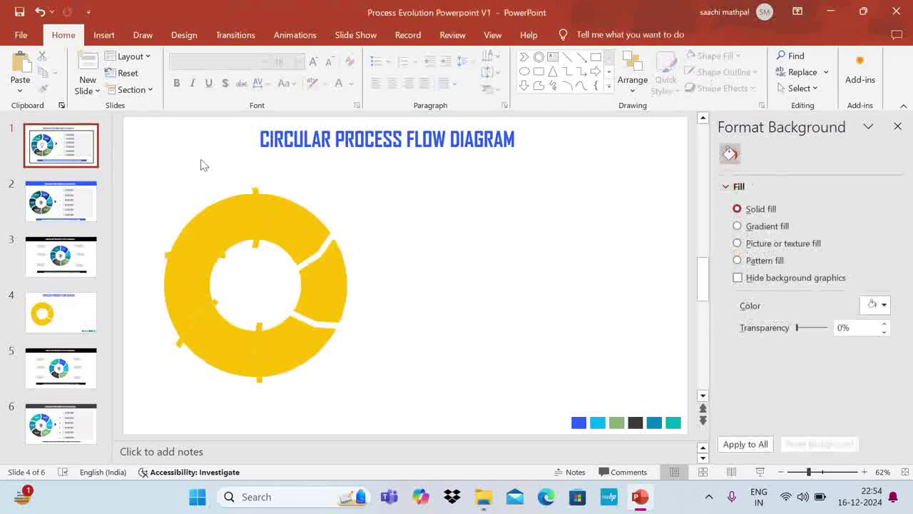
drag(215, 171, 294, 266)
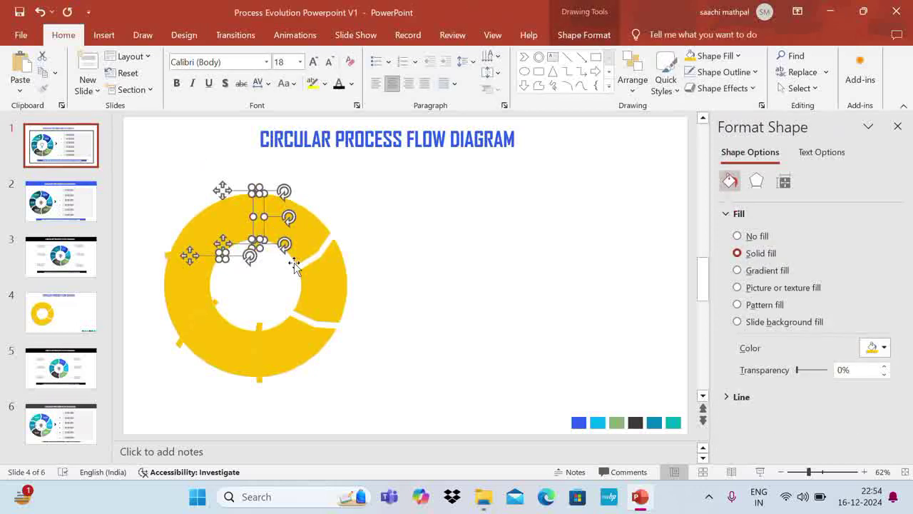
key(Delete)
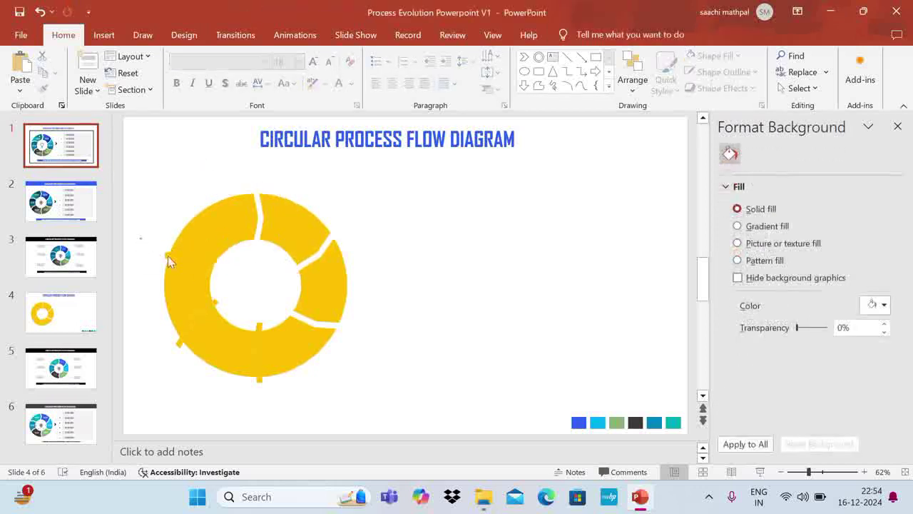
drag(139, 238, 259, 292)
click(259, 292)
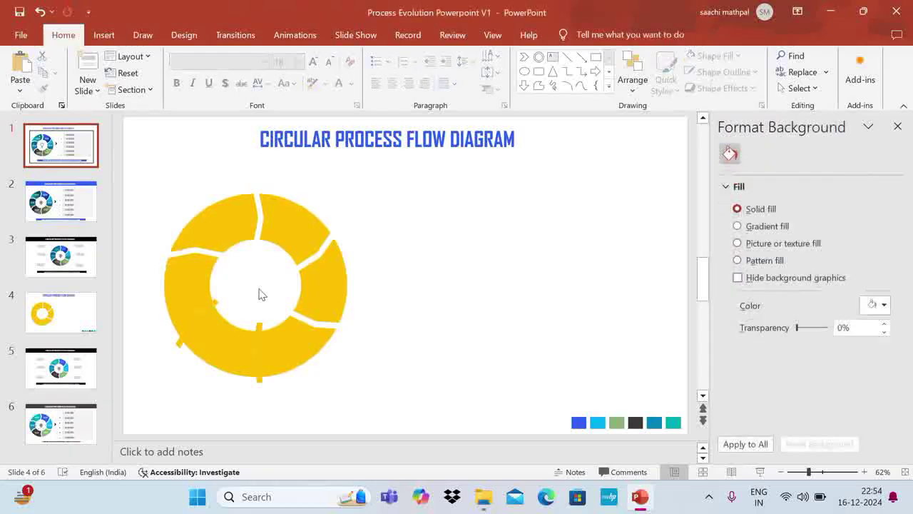
drag(140, 293, 236, 376)
click(236, 350)
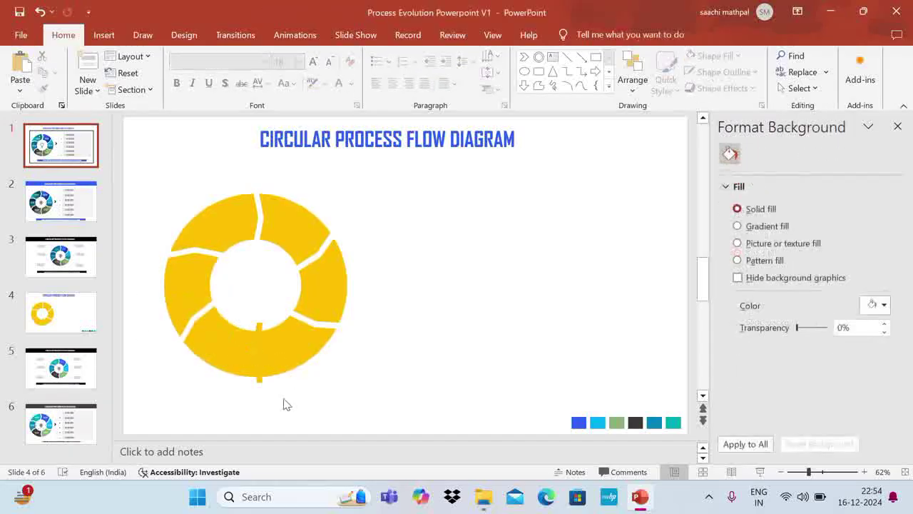
drag(284, 398, 231, 288)
key(Delete)
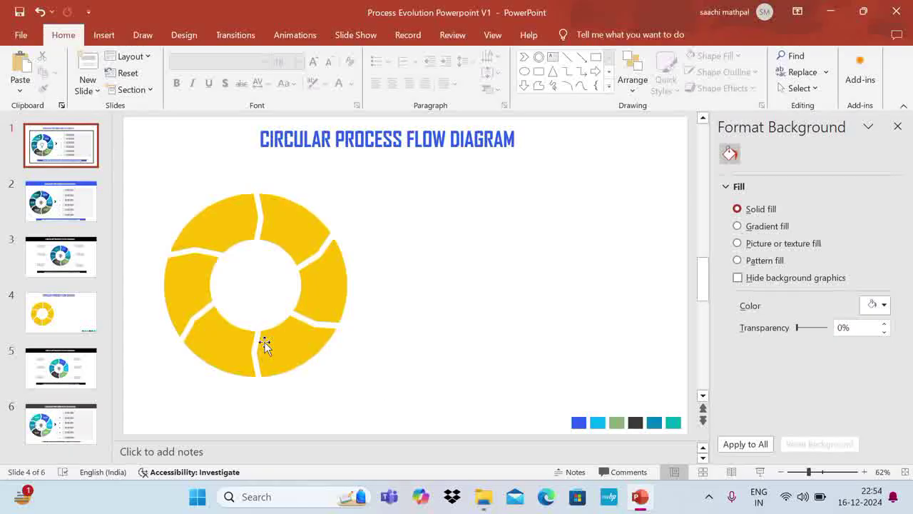
Fill the top-right ring segment with the blue sampled by the eyedropper
click(284, 224)
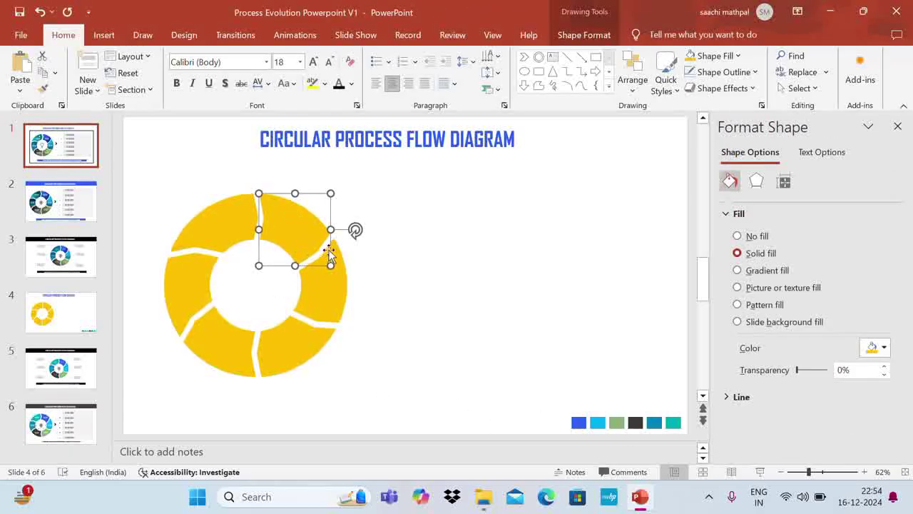
click(729, 57)
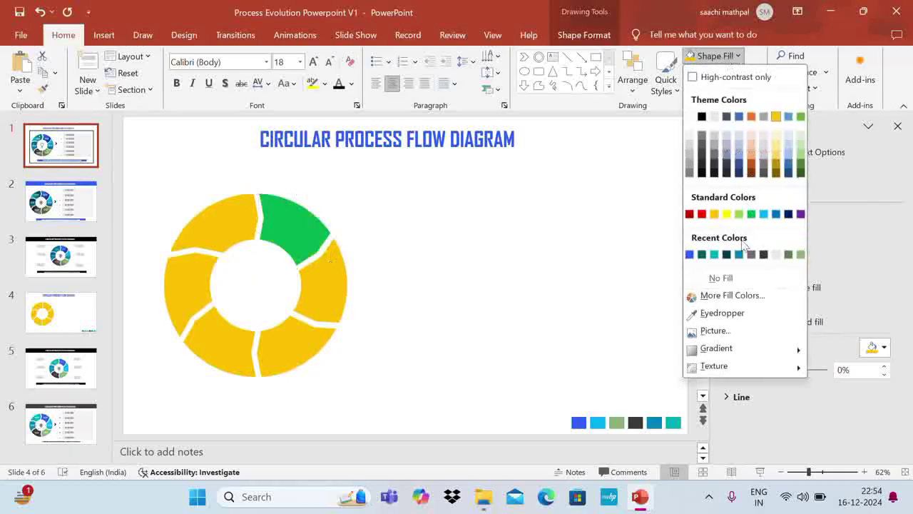
click(720, 313)
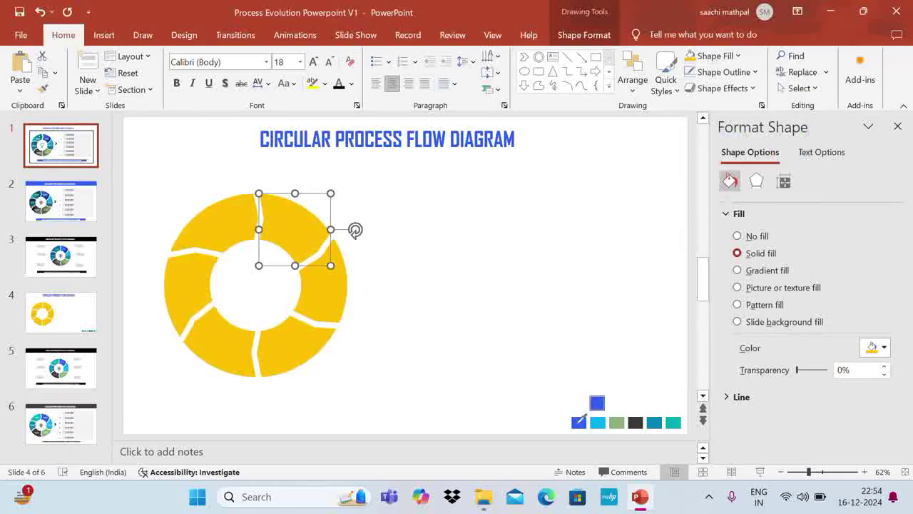
click(579, 421)
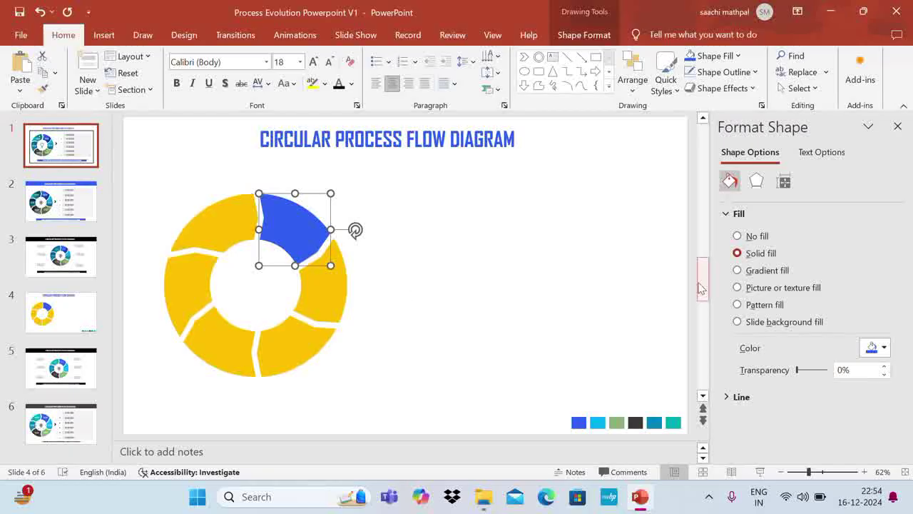
Change its fill to a 90° blue linear gradient with the second stop at 69%
click(756, 274)
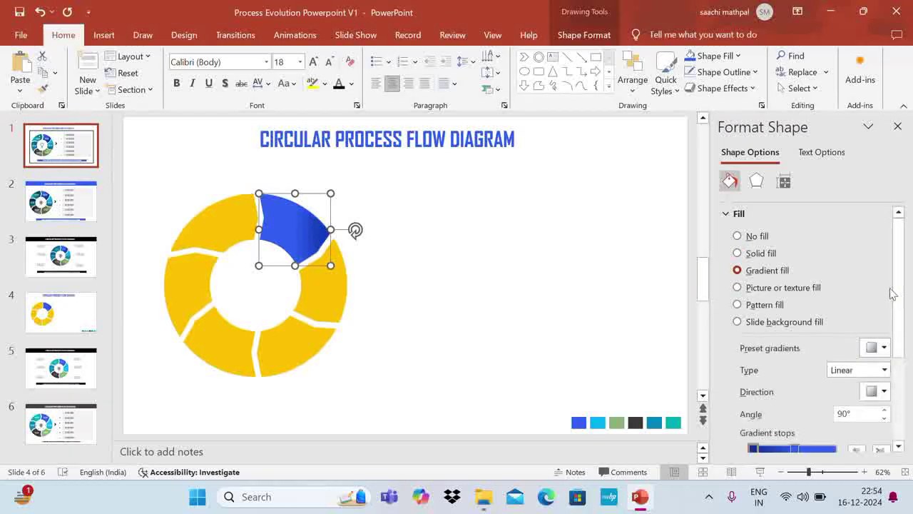
drag(899, 296, 887, 343)
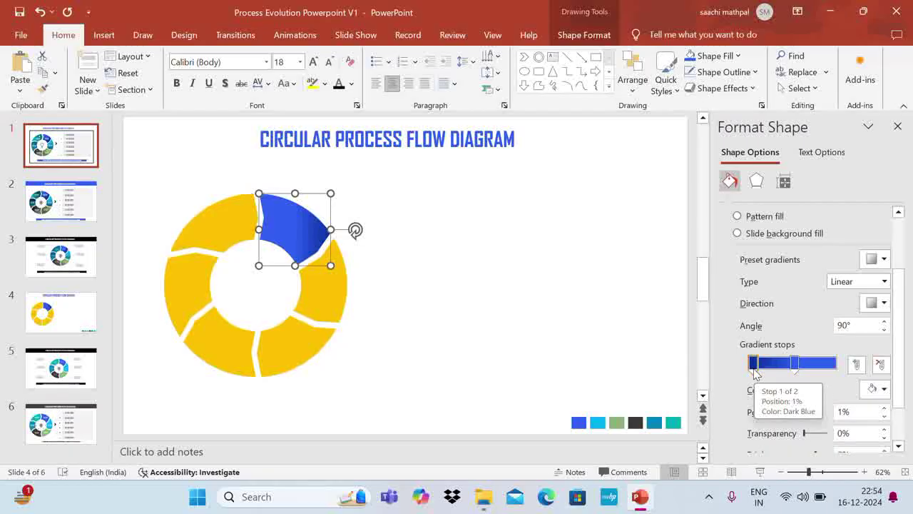
drag(796, 365, 814, 374)
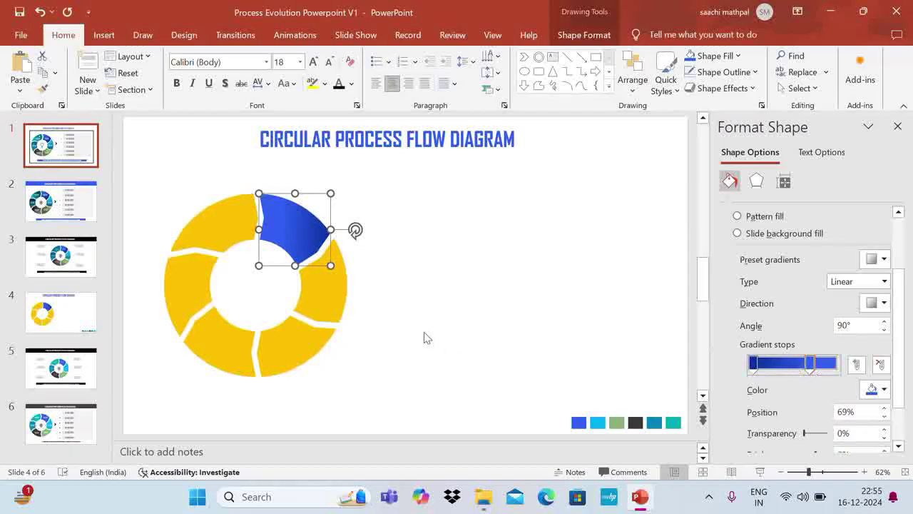
Apply an Outer shadow preset to the blue gradient segment and deselect it
click(720, 88)
mouse_move(730, 149)
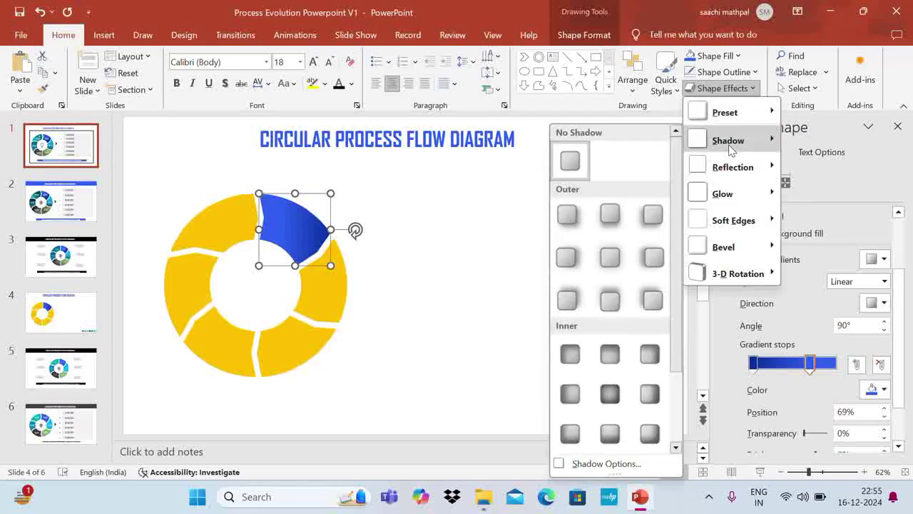
click(566, 263)
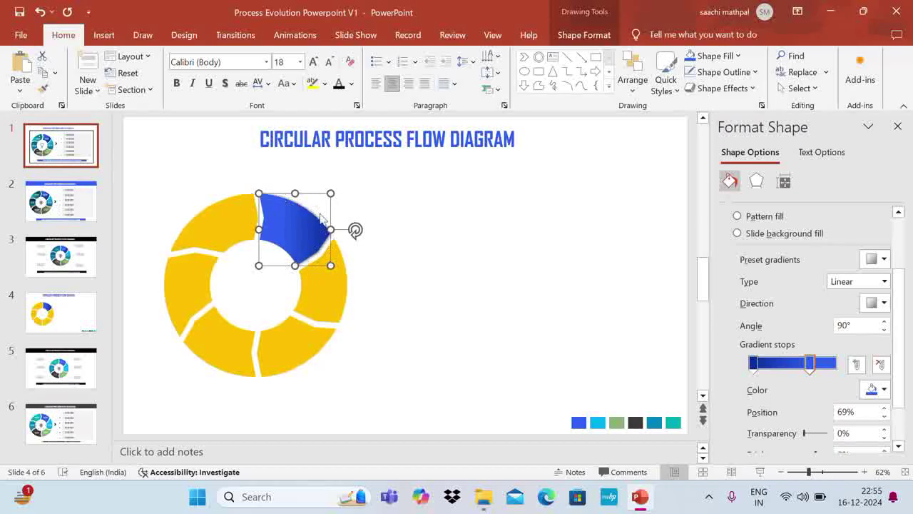
click(441, 287)
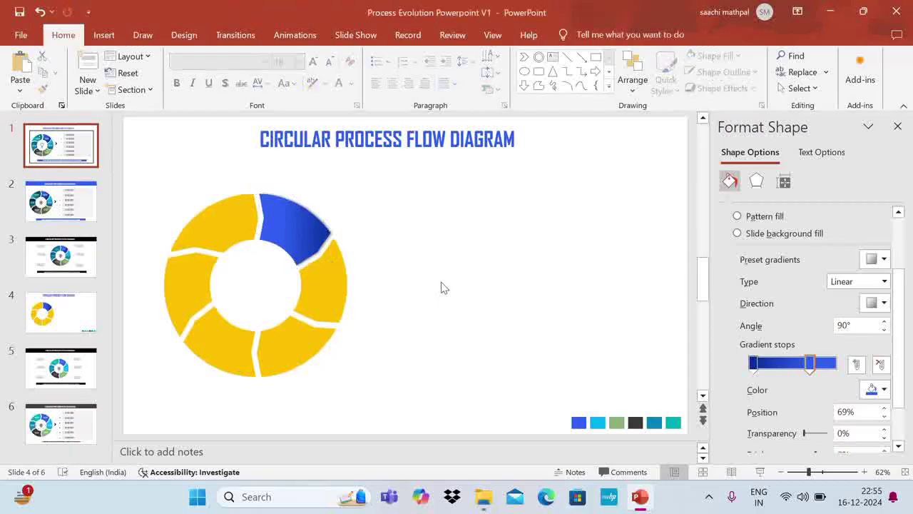